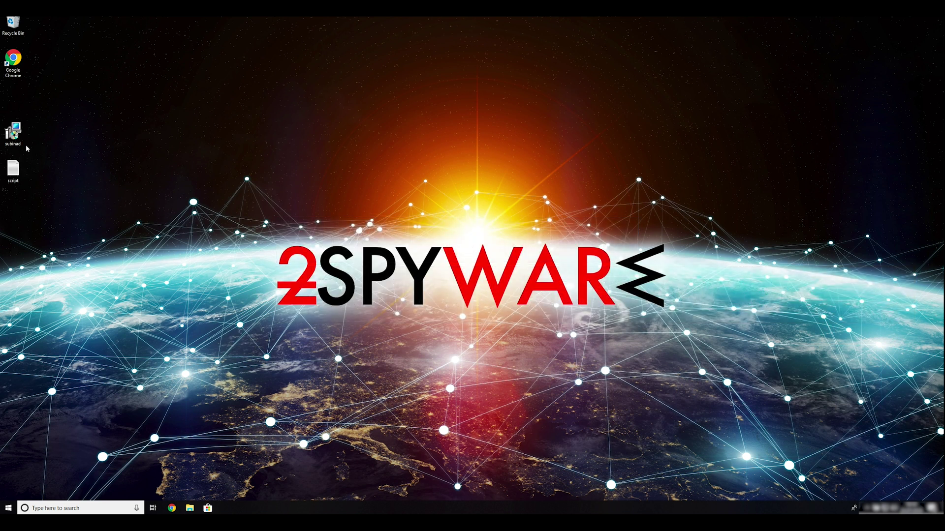
Start the SubInAcl installer package from the desktop to bring up its setup wizard.
drag(58, 191, 12, 120)
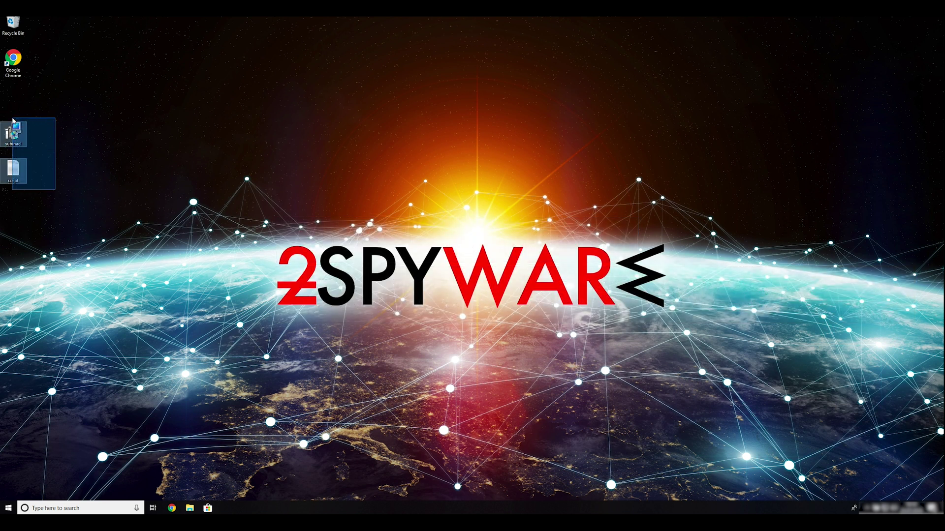
click(223, 127)
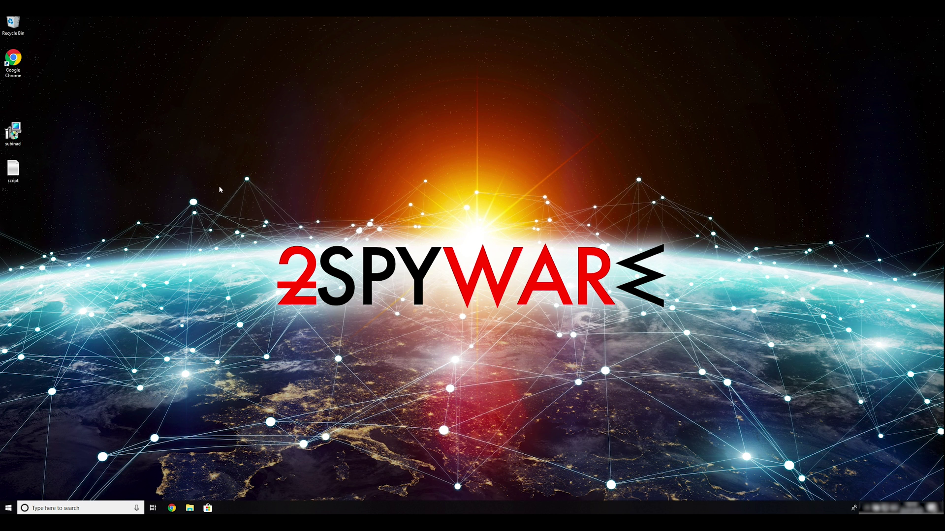
click(14, 131)
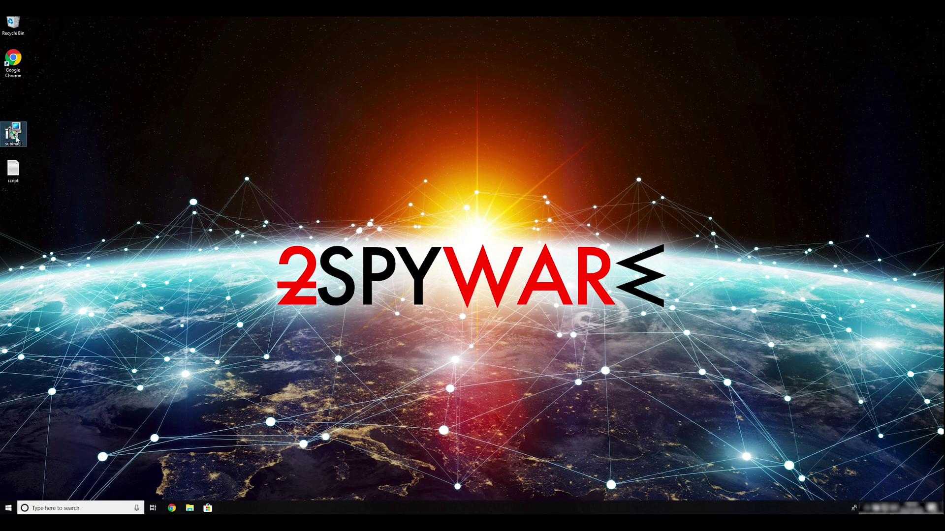
double_click(14, 133)
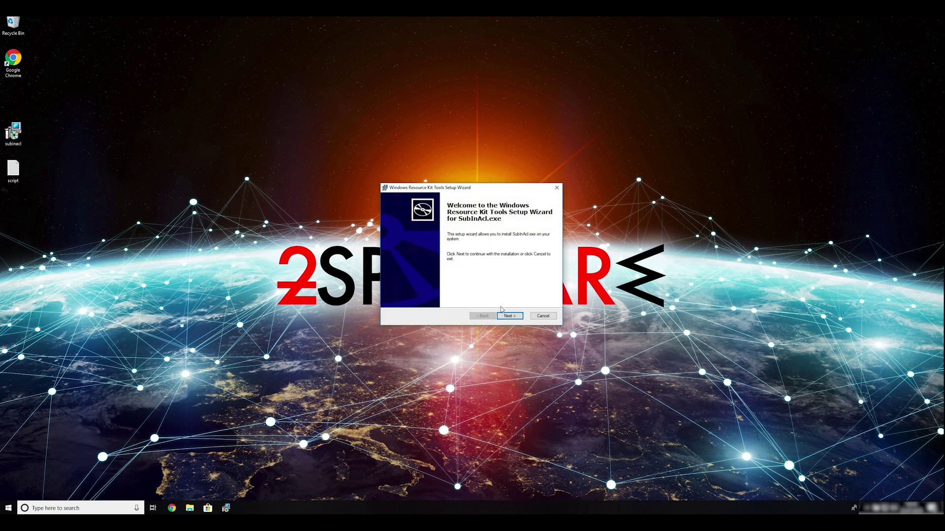
Install SubInAcl to the default folder with the licence accepted and UAC approved, then finish.
click(509, 316)
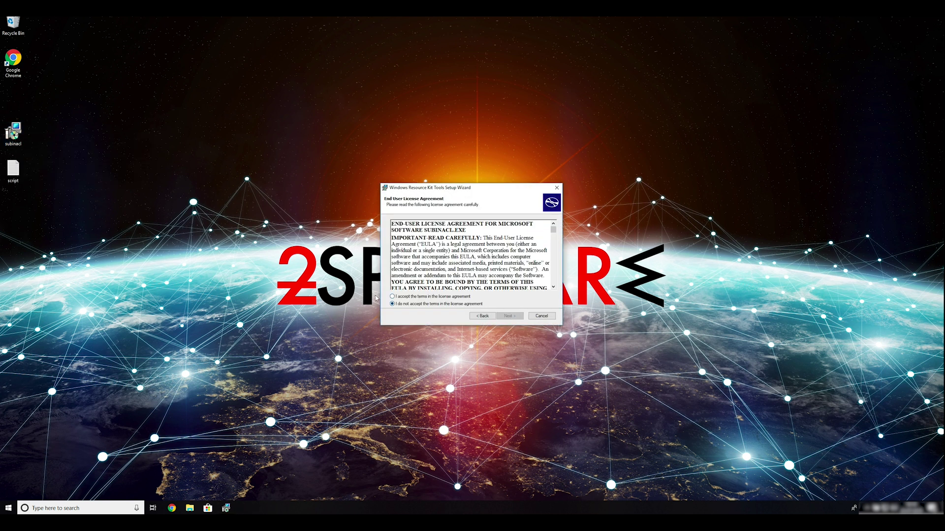
drag(553, 230, 553, 283)
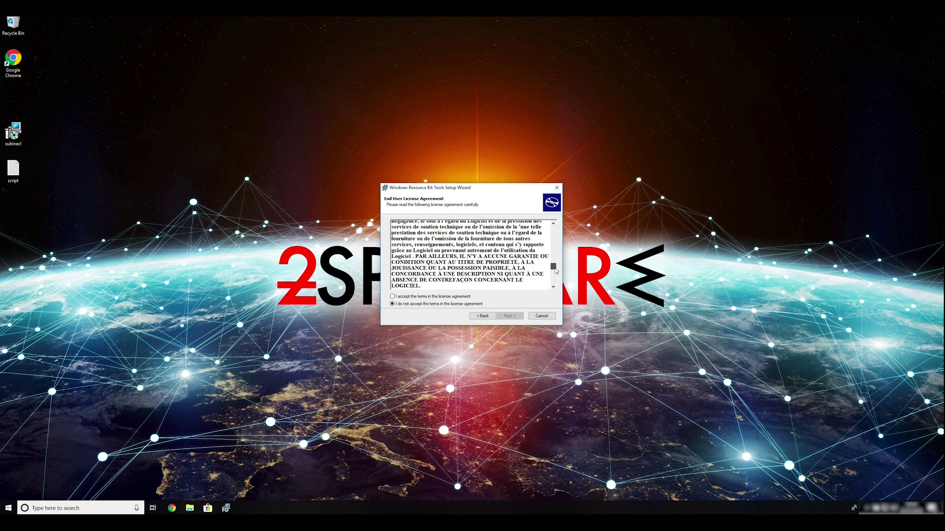
click(393, 297)
click(509, 316)
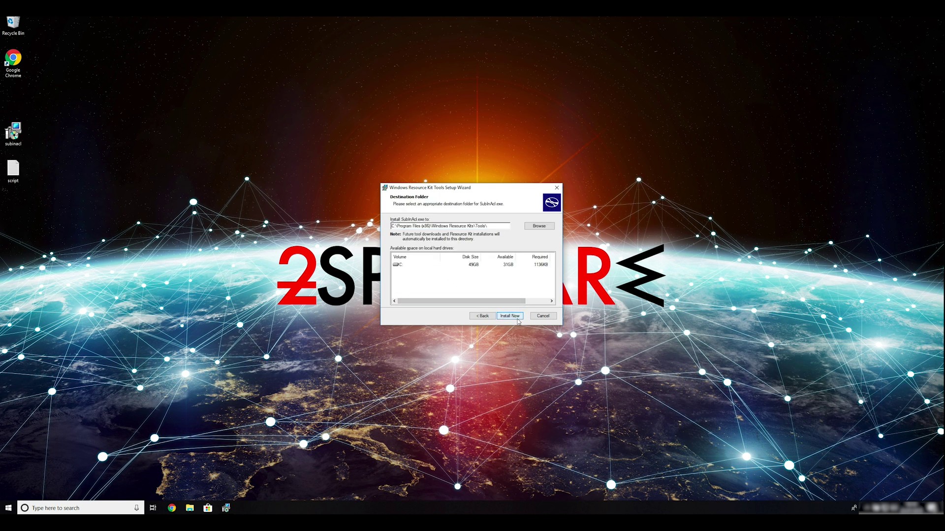
click(509, 316)
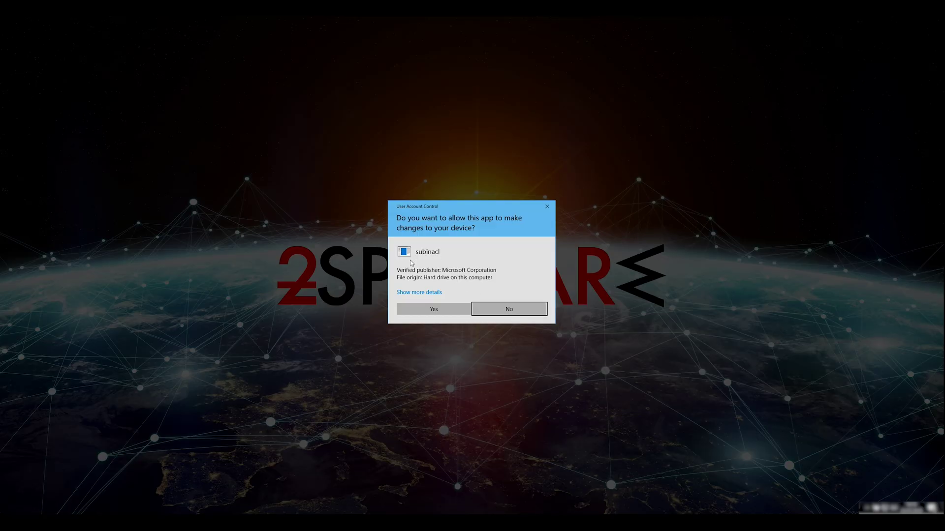
click(434, 309)
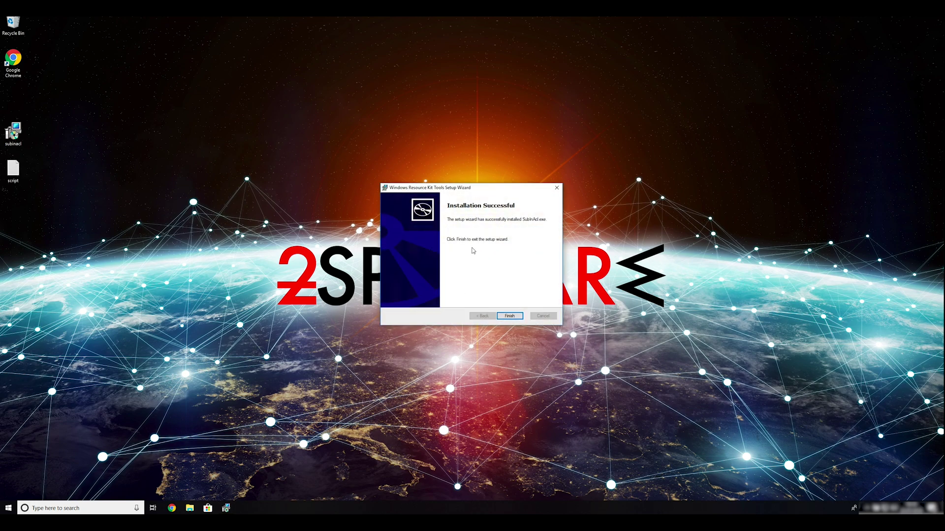
click(509, 316)
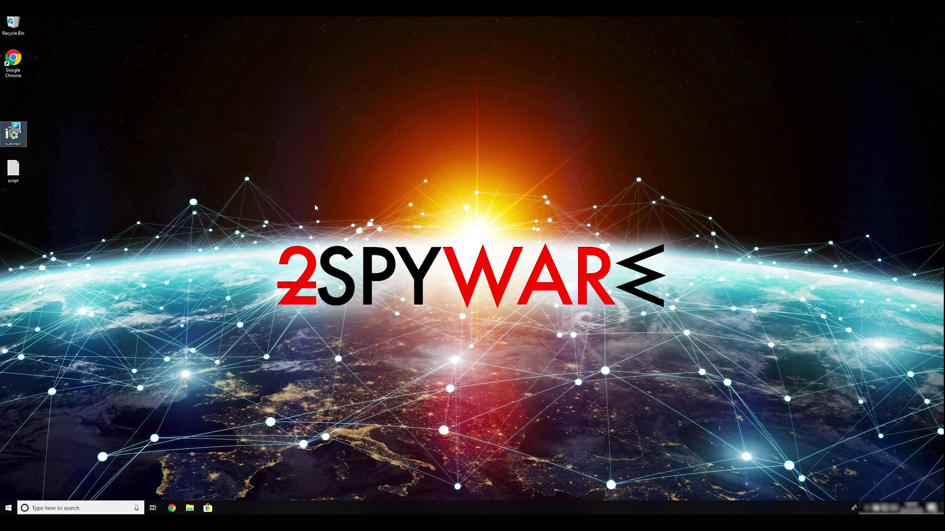
Launch System Configuration (msconfig) from the Run box.
click(62, 171)
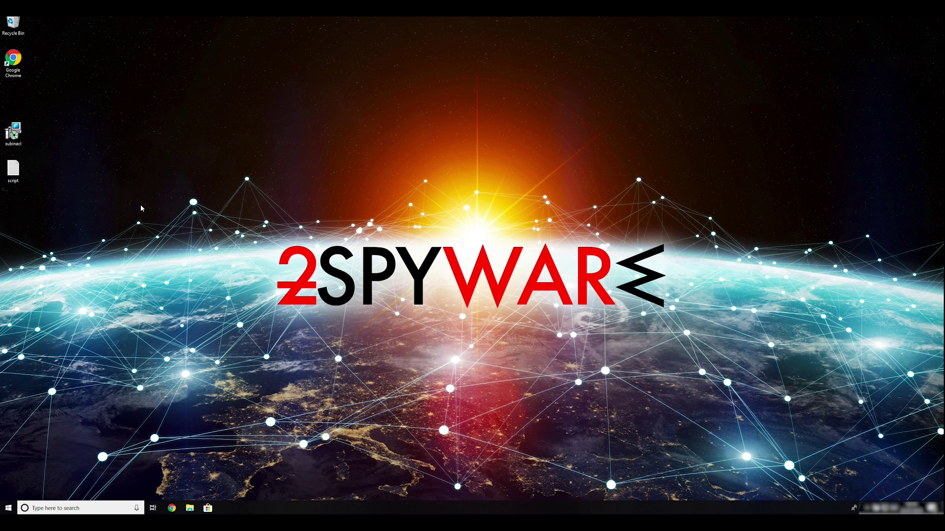
key(super+r)
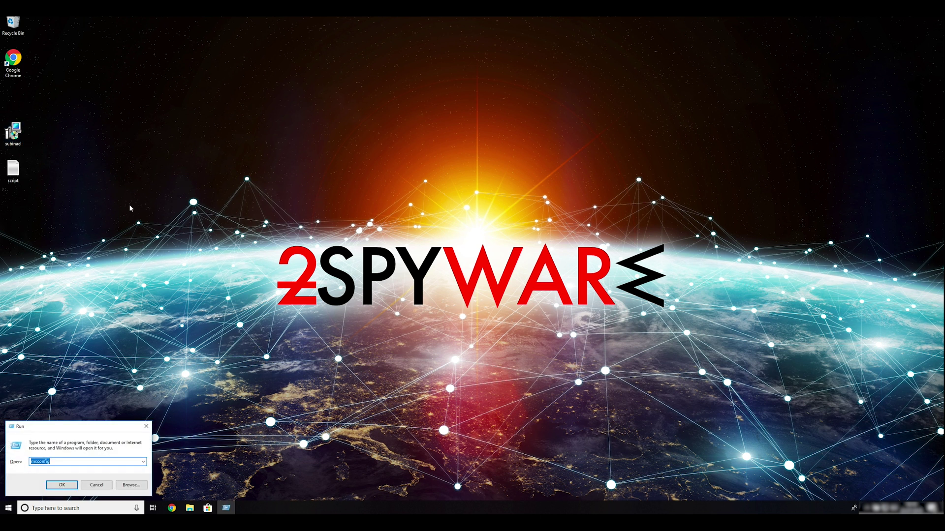
click(62, 462)
drag(64, 462, 29, 461)
text(msconfig)
click(62, 485)
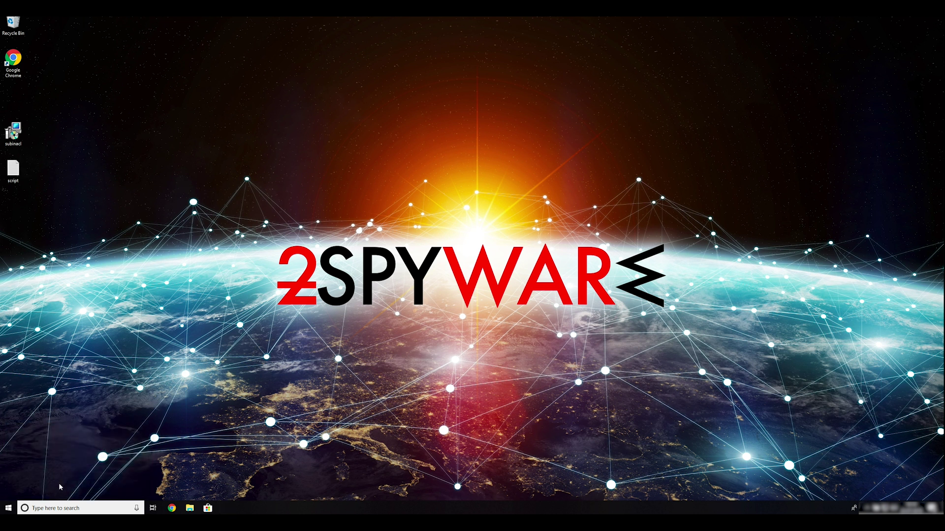
Enable Safe boot with the Network option on the Boot tab, apply and confirm.
drag(465, 188, 489, 152)
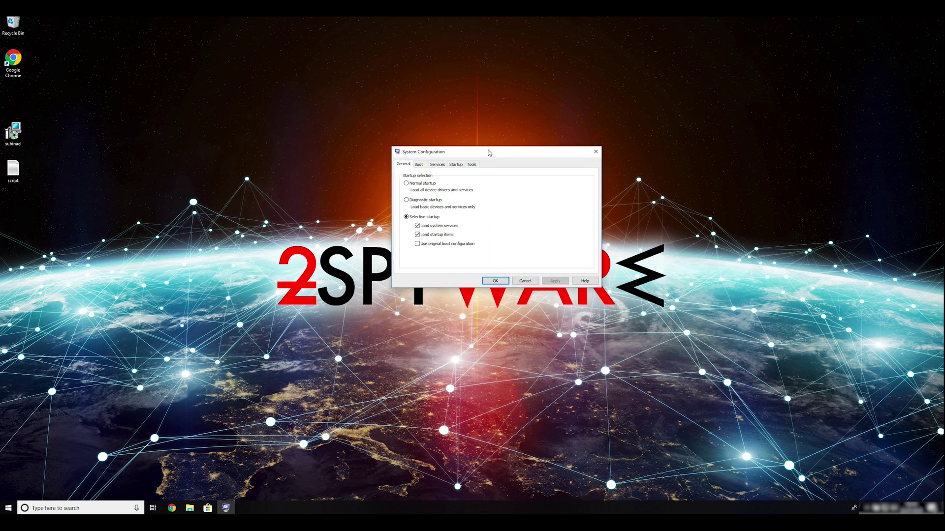
click(419, 164)
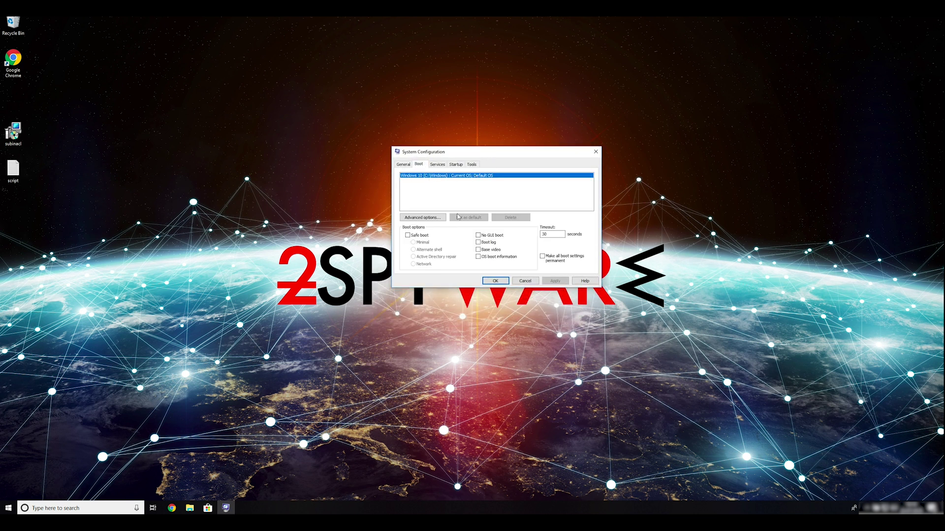
click(407, 235)
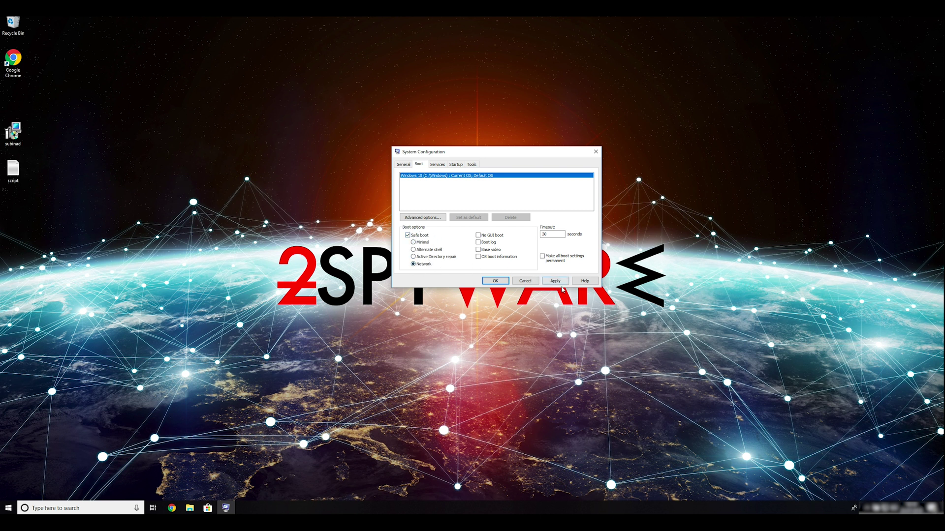
click(555, 282)
click(495, 281)
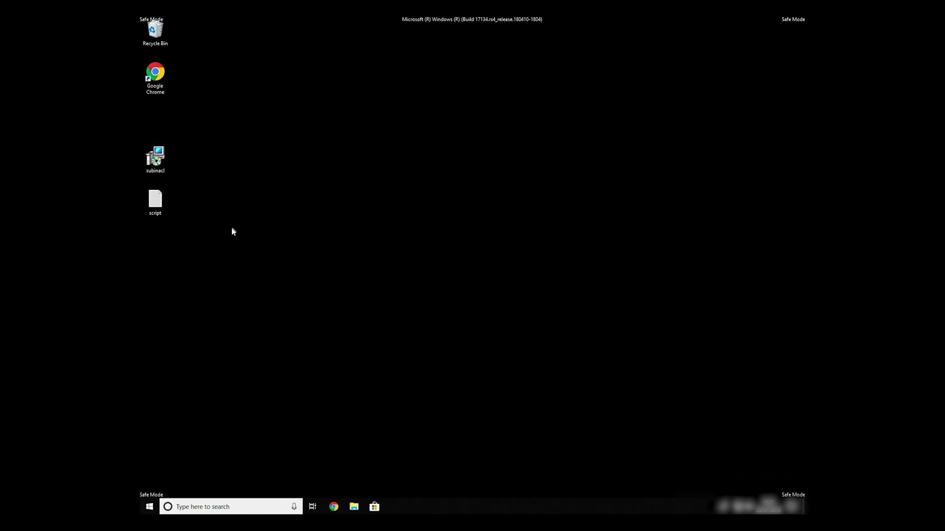
Select and then deselect the two desktop files after booting into Safe Mode.
drag(227, 232, 141, 141)
click(184, 191)
Open the subinacl script text file in Notepad and review its commands.
double_click(155, 201)
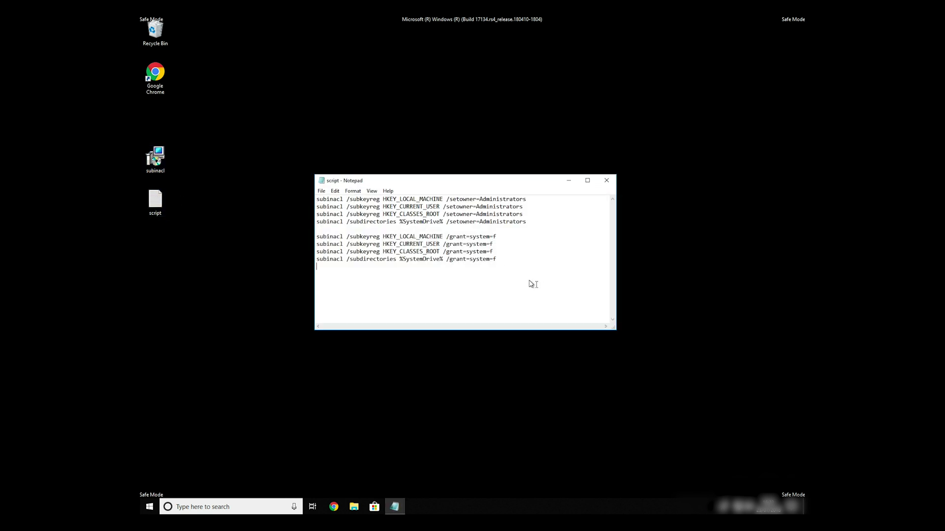
drag(509, 262, 267, 191)
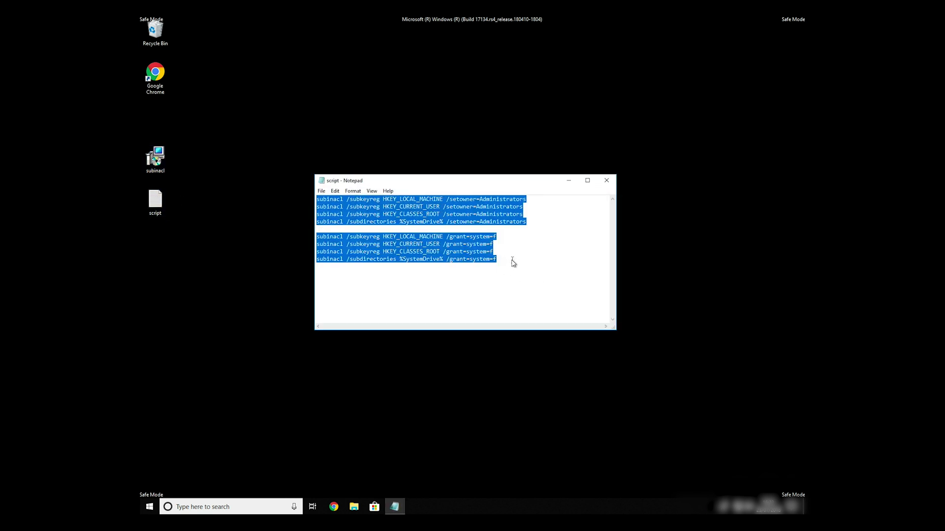
click(512, 263)
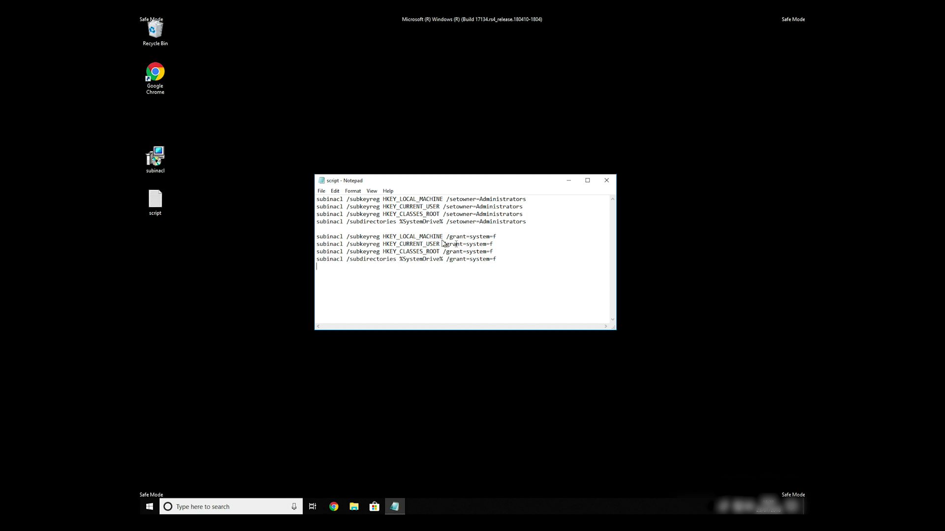
Save the script to the Desktop as FIX.BAT with the file type set to All Files.
click(321, 192)
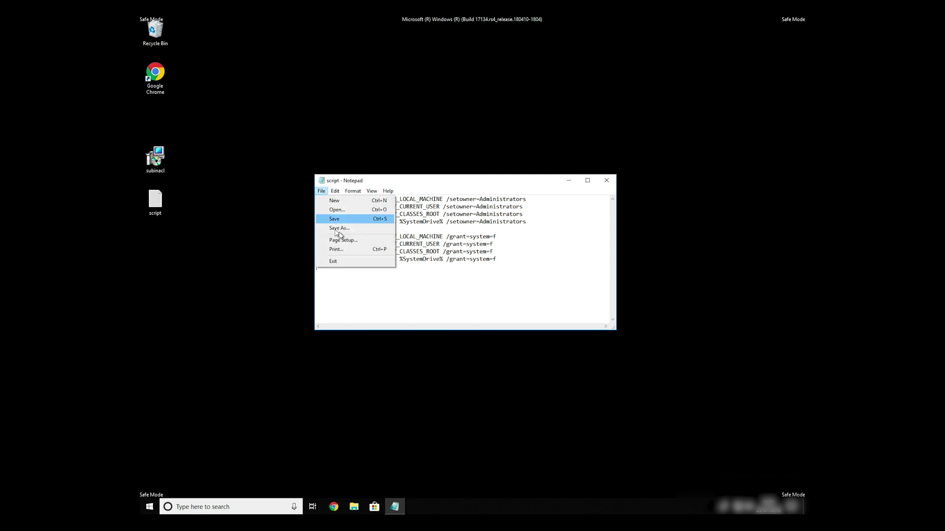
click(336, 228)
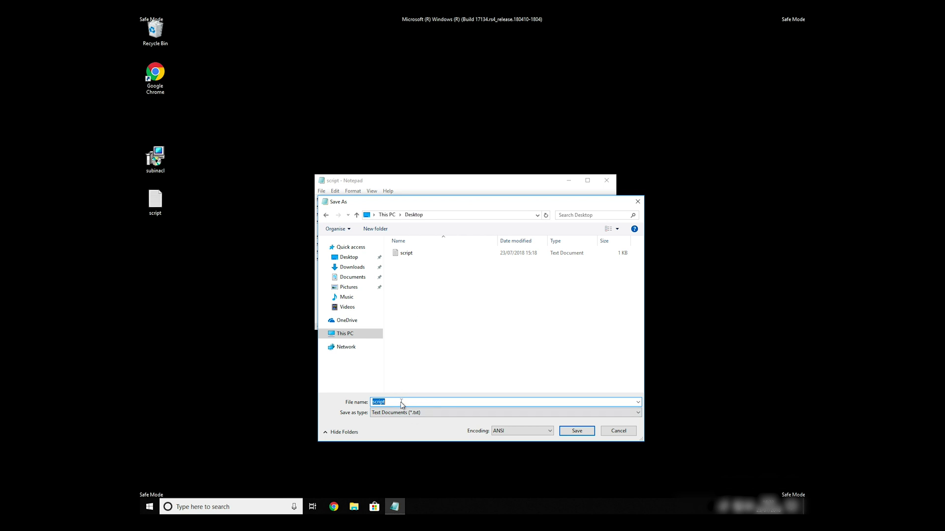
click(401, 402)
double_click(391, 403)
text(FIX.BAT)
click(414, 412)
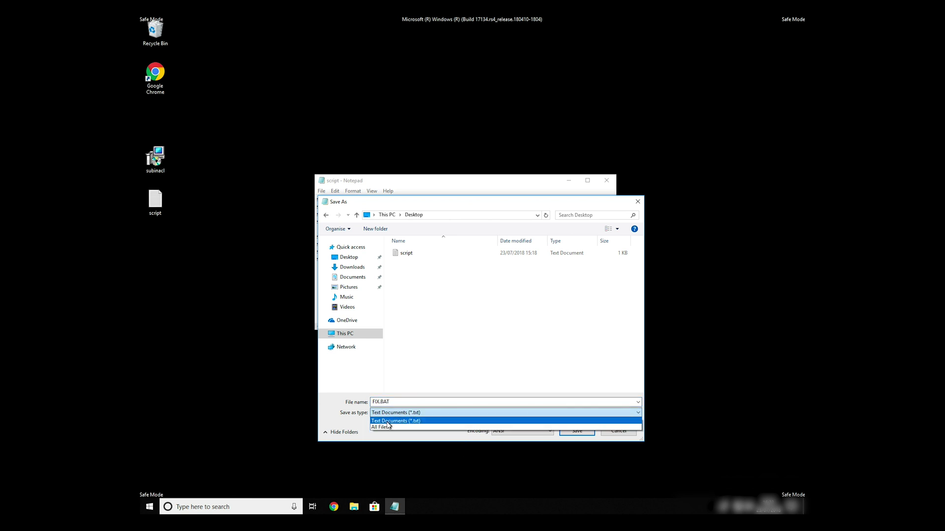
click(390, 429)
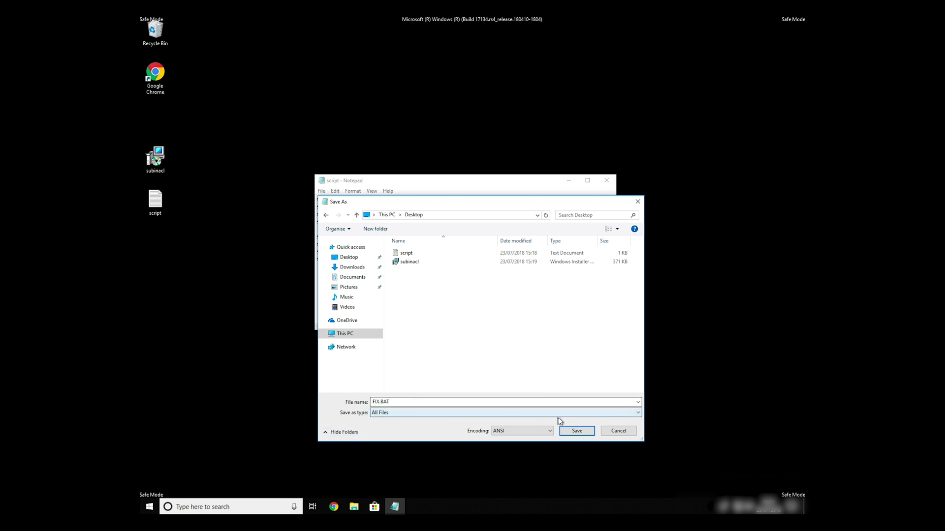
click(575, 434)
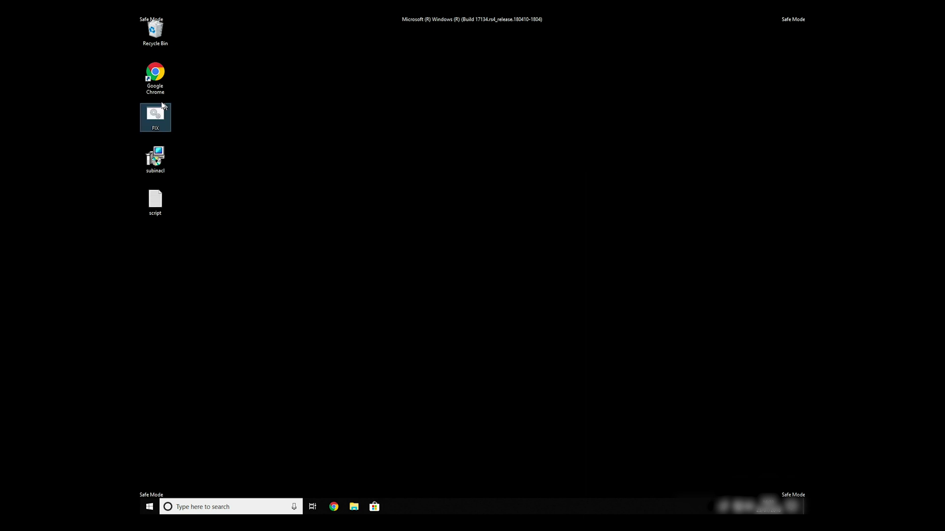
Copy the FIX file and browse to C:\Program Files (x86) in File Explorer.
right_click(155, 117)
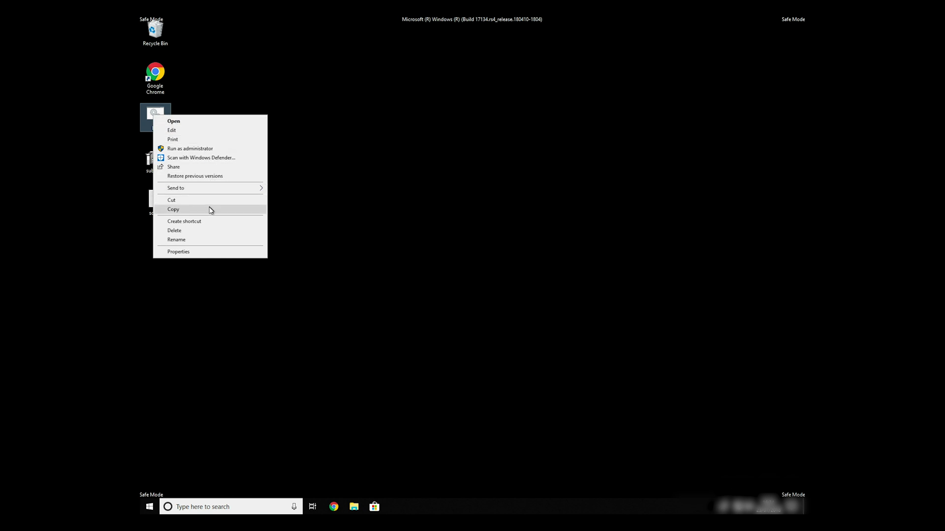
click(209, 212)
double_click(154, 30)
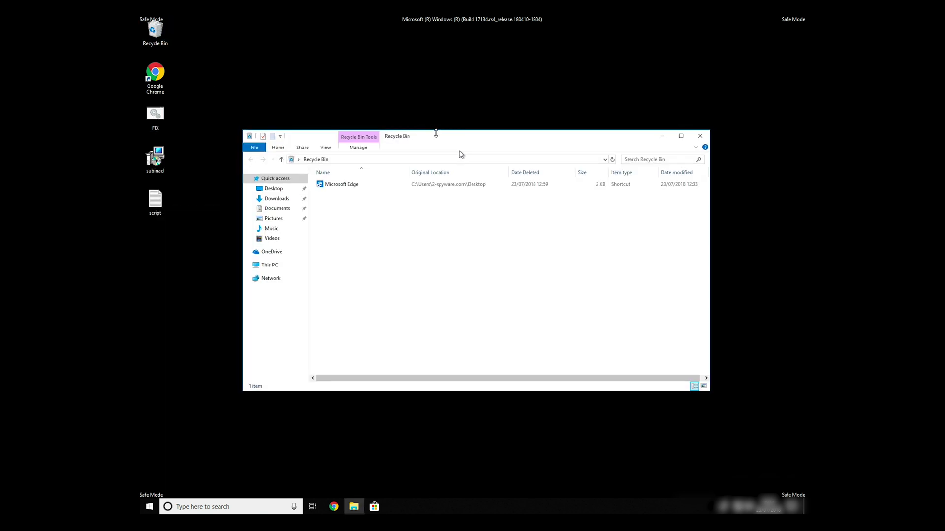
click(270, 288)
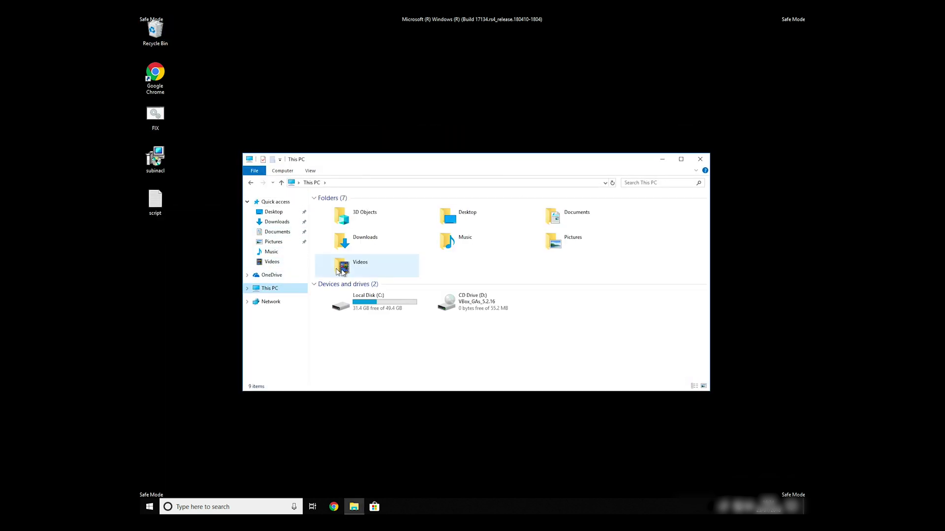
double_click(372, 303)
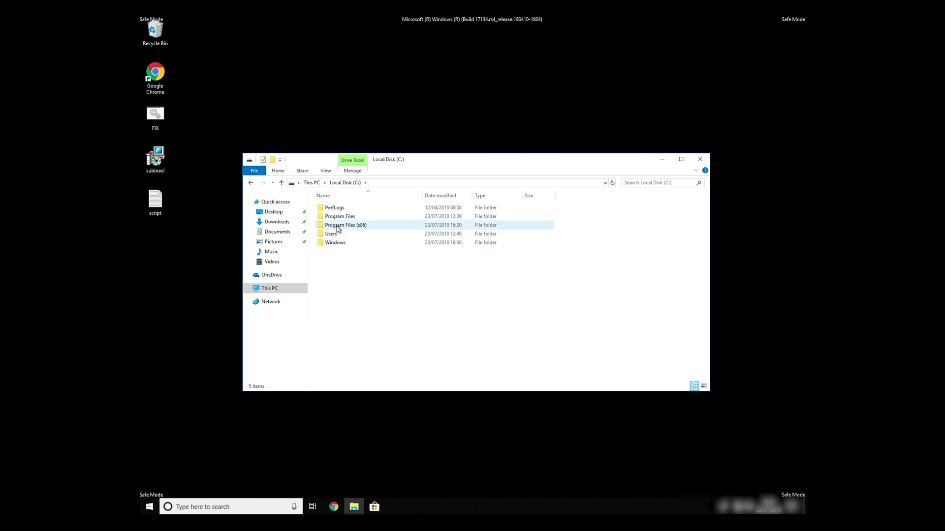
double_click(344, 225)
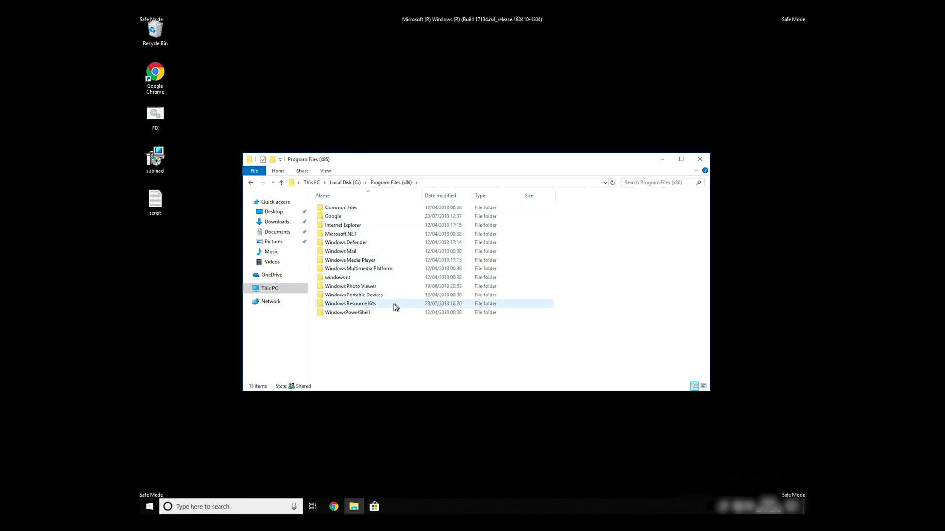
Paste FIX.BAT into Windows Resource Kits\Tools, then close Explorer.
click(350, 305)
double_click(350, 305)
double_click(334, 217)
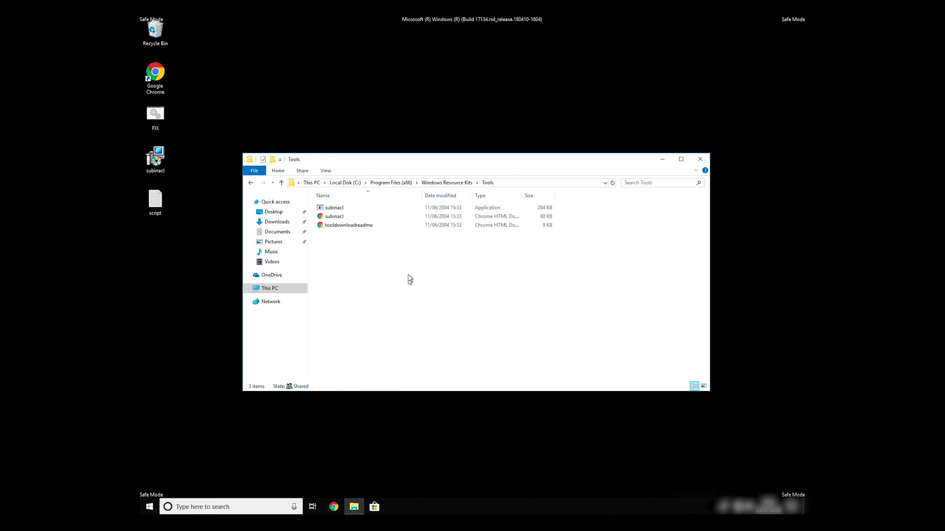
right_click(365, 279)
click(428, 341)
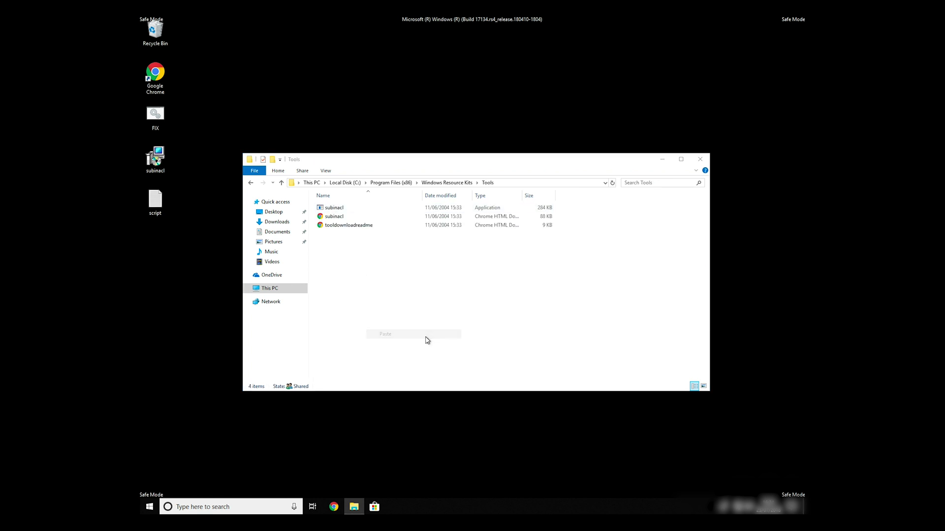
drag(464, 161, 478, 126)
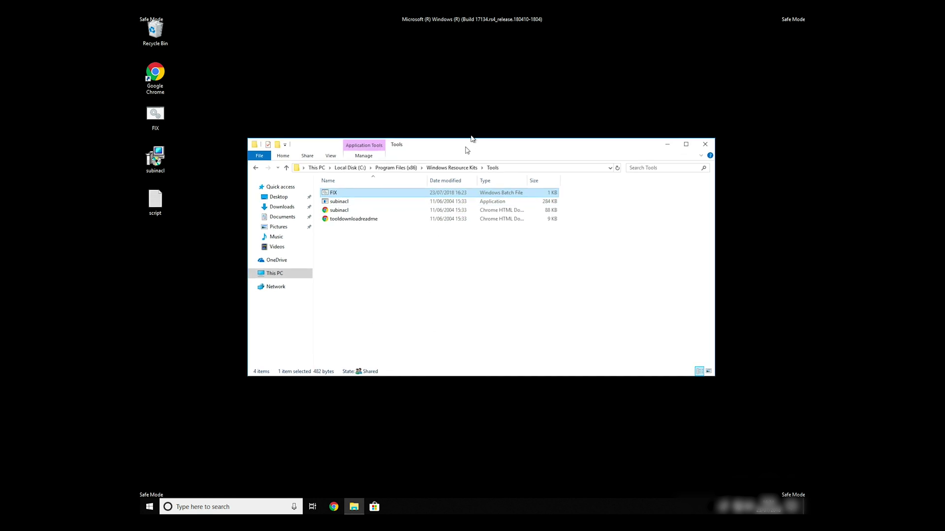
click(480, 237)
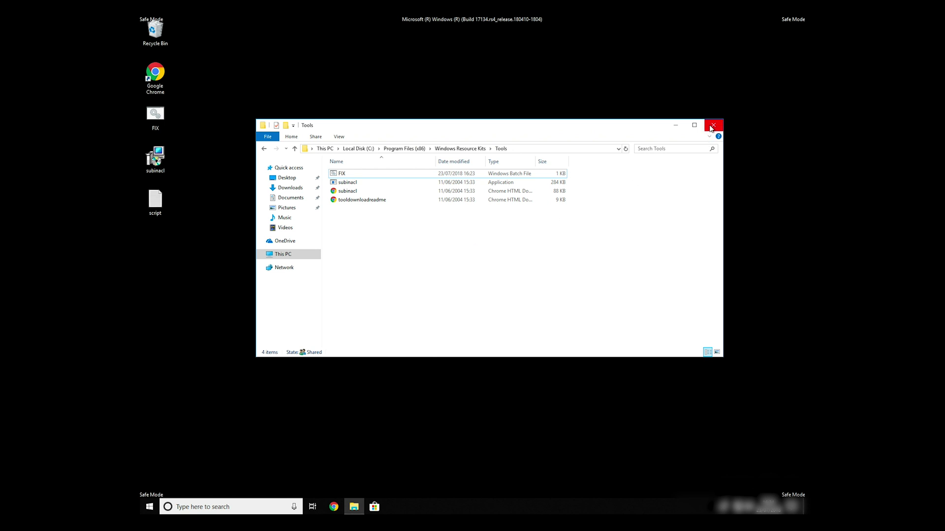
click(714, 125)
Start Command Prompt as administrator from the Start search.
click(192, 508)
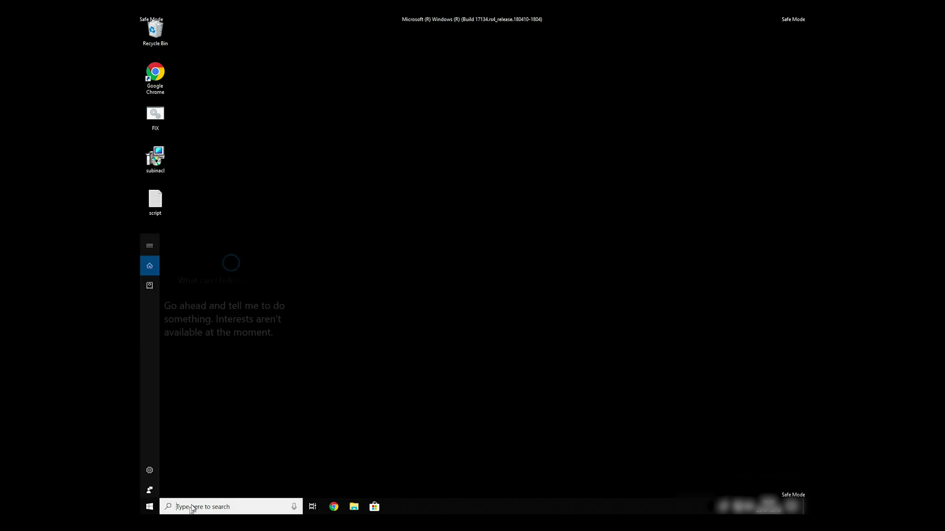
text(cmd)
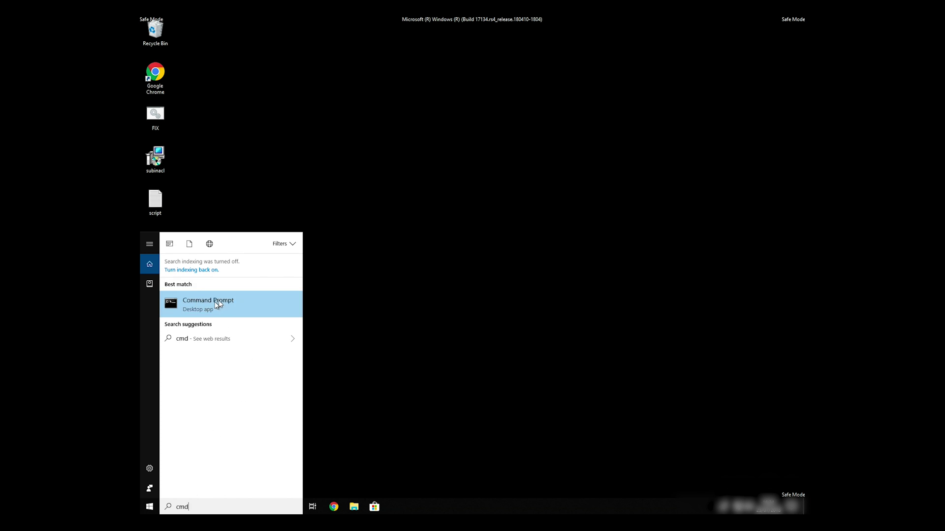
right_click(218, 303)
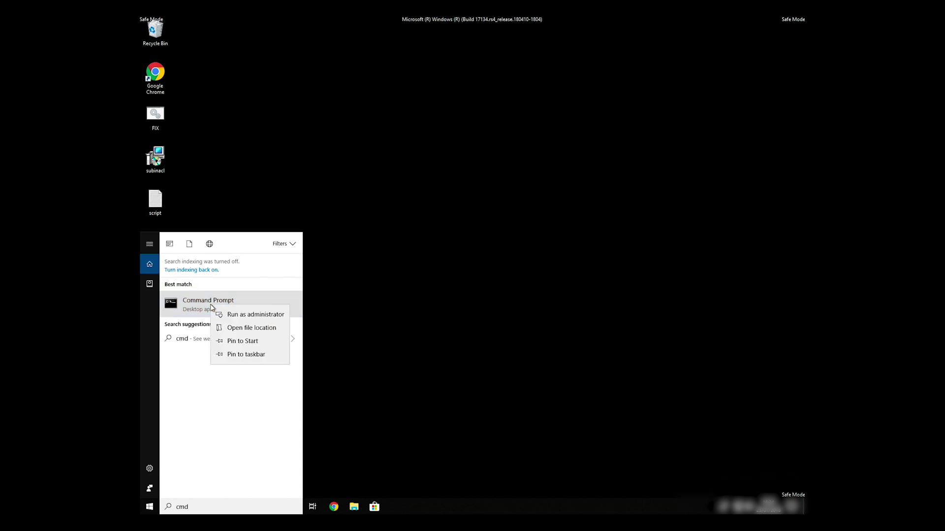
click(263, 314)
text(CD C:\)
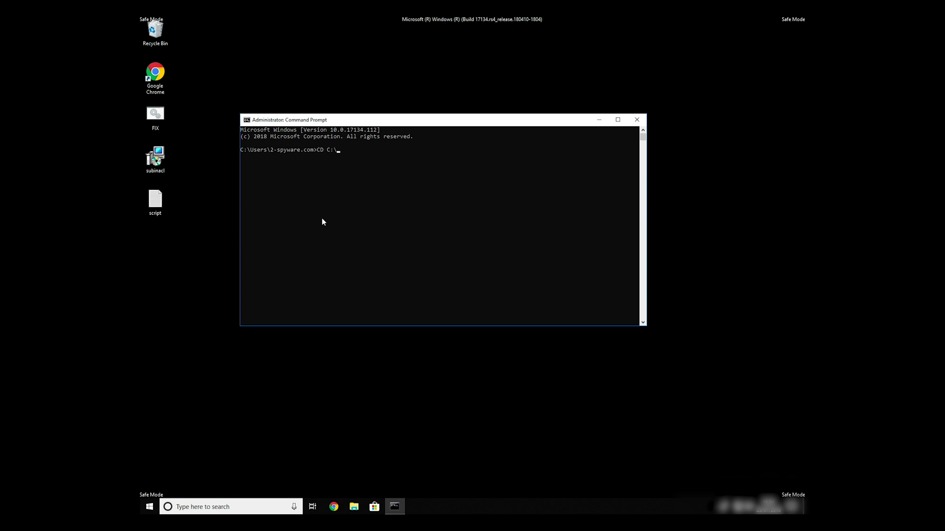
Change into the Windows Resource Kits\Tools folder, run FIX.BAT, and close the window.
key(Tab)
key(Tab)
key(Tab)
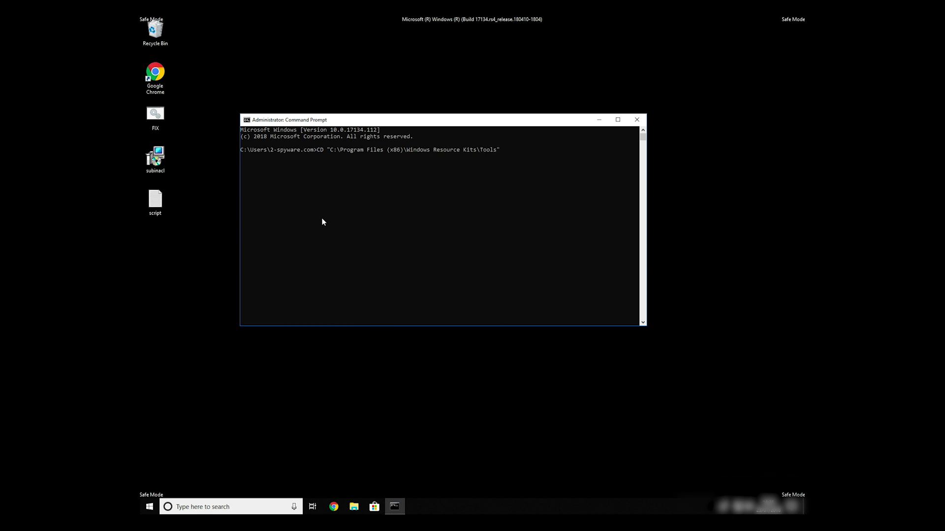
key(Return)
text(FIX.BAT)
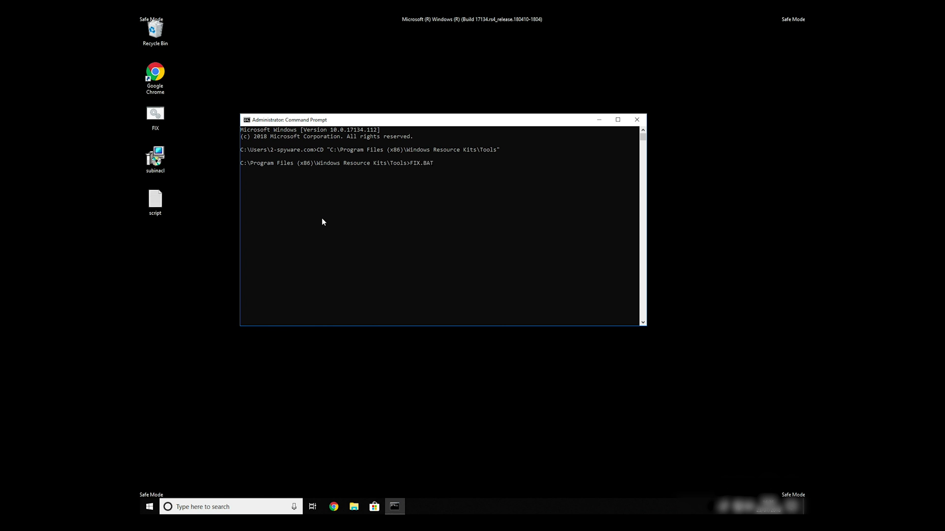
key(Return)
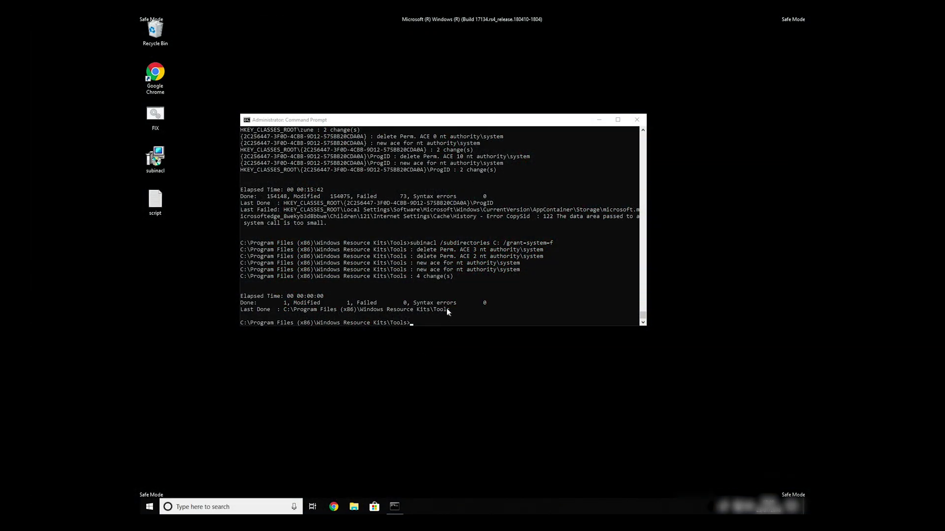
click(636, 120)
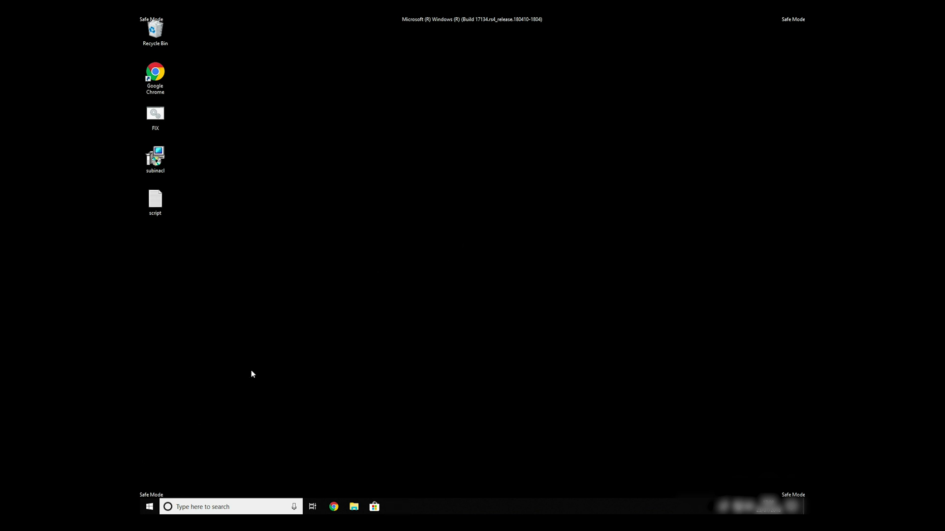
Reopen System Configuration via msconfig and go to its Boot settings.
key(super+r)
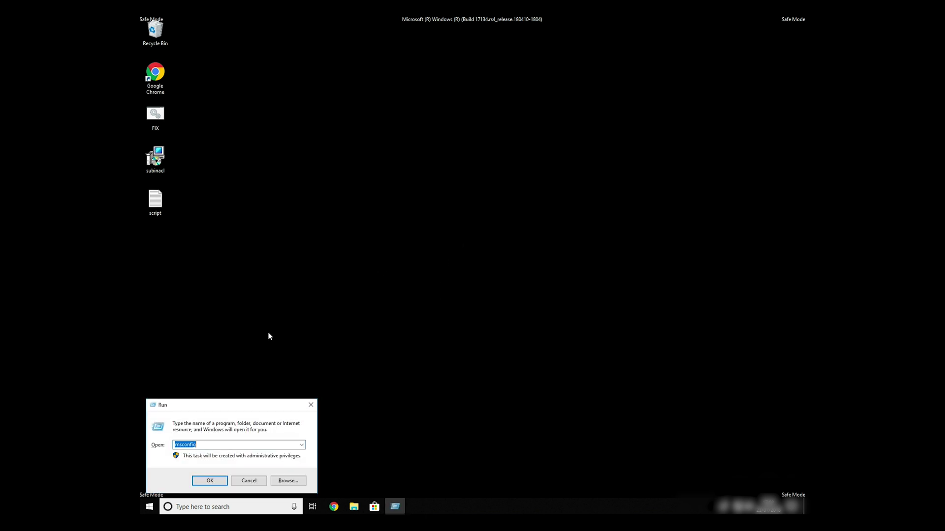
click(210, 482)
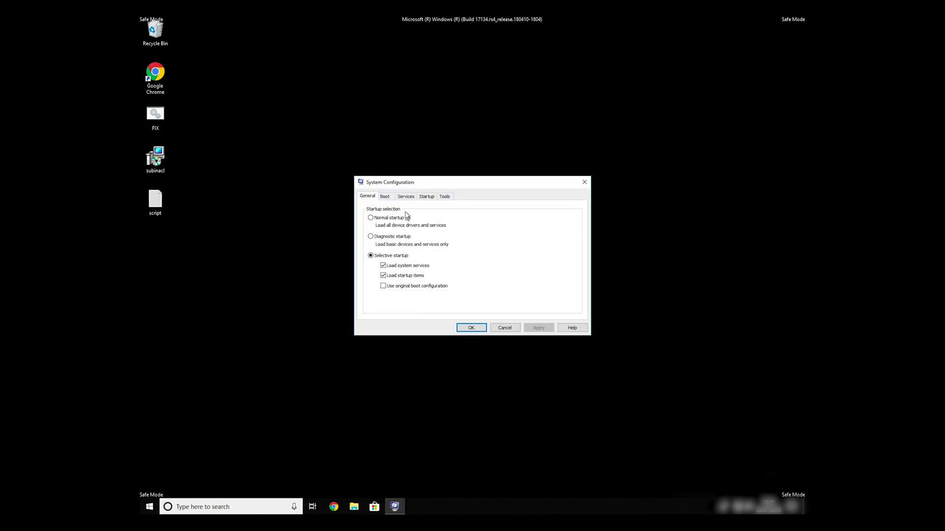
click(384, 196)
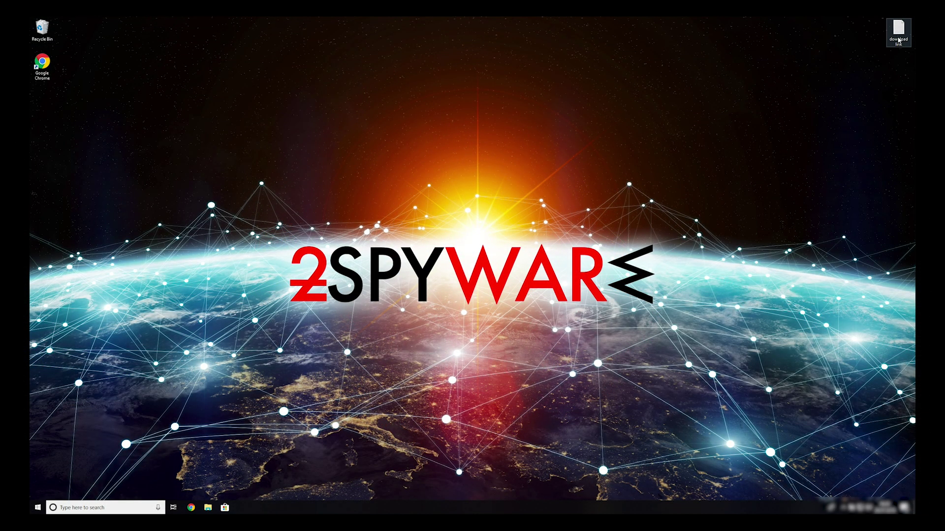
Copy the Data Recovery Pro download URL from the desktop note, then close the note.
double_click(899, 31)
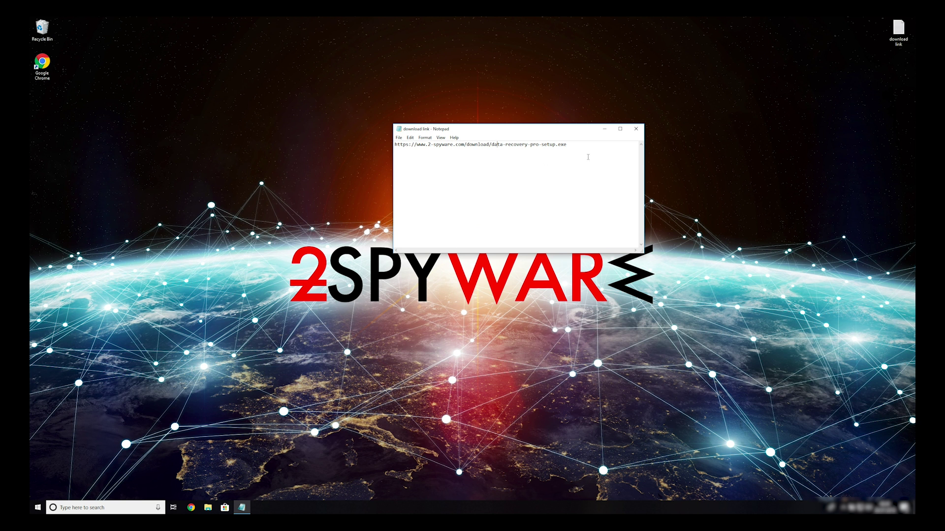
drag(568, 145, 391, 144)
right_click(405, 145)
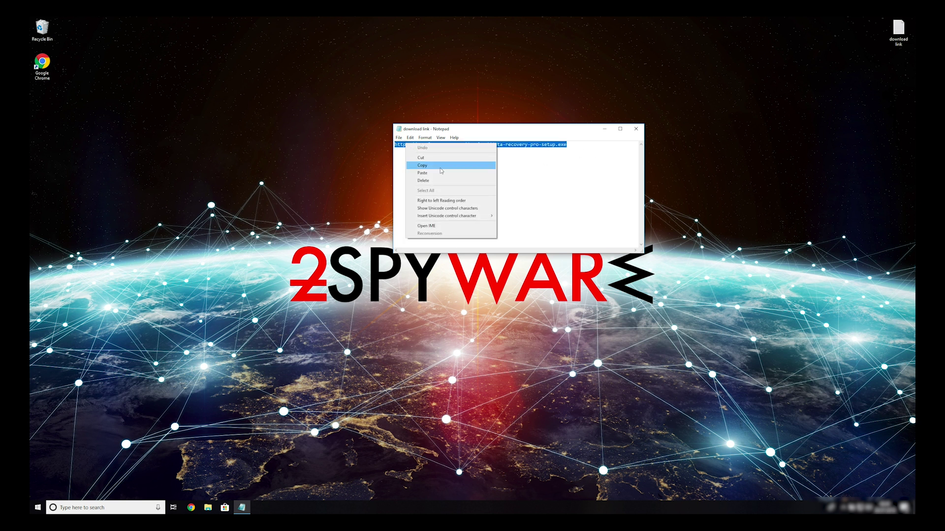
click(442, 168)
click(635, 129)
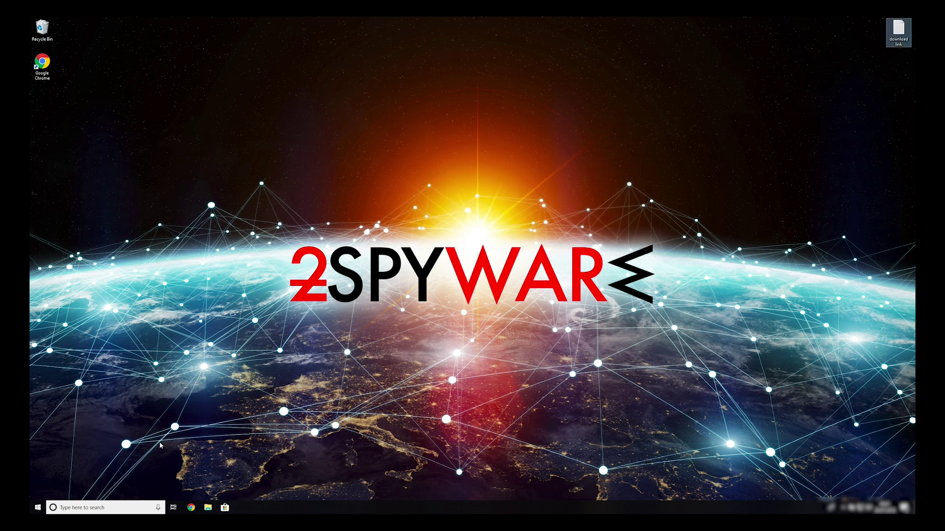
Paste the copied URL into Chrome's address bar and load it.
click(190, 508)
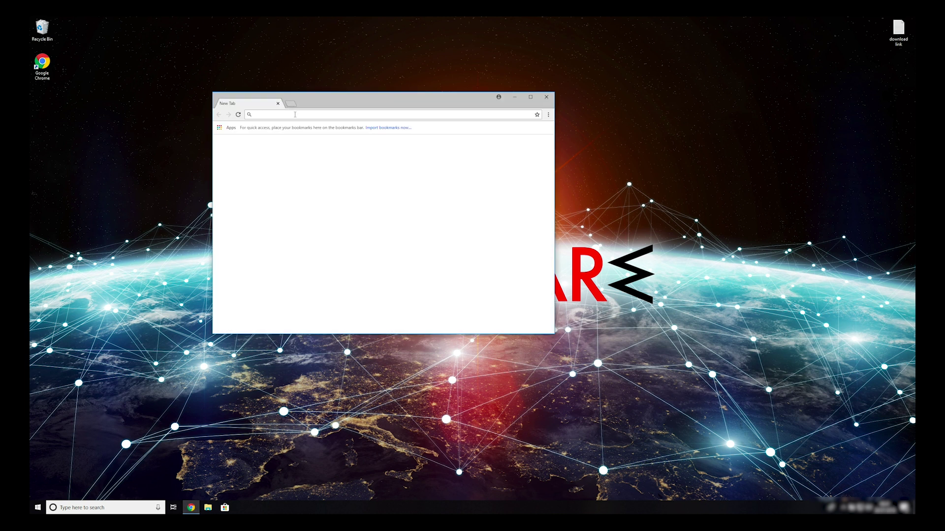
right_click(295, 114)
click(319, 157)
key(Return)
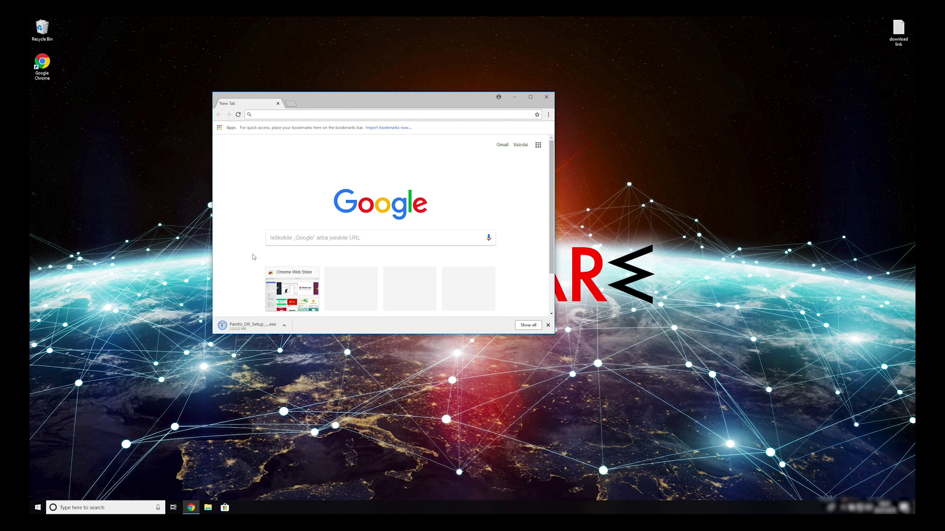
Run the downloaded installer, accept UAC and the licence, and install with default components.
click(243, 326)
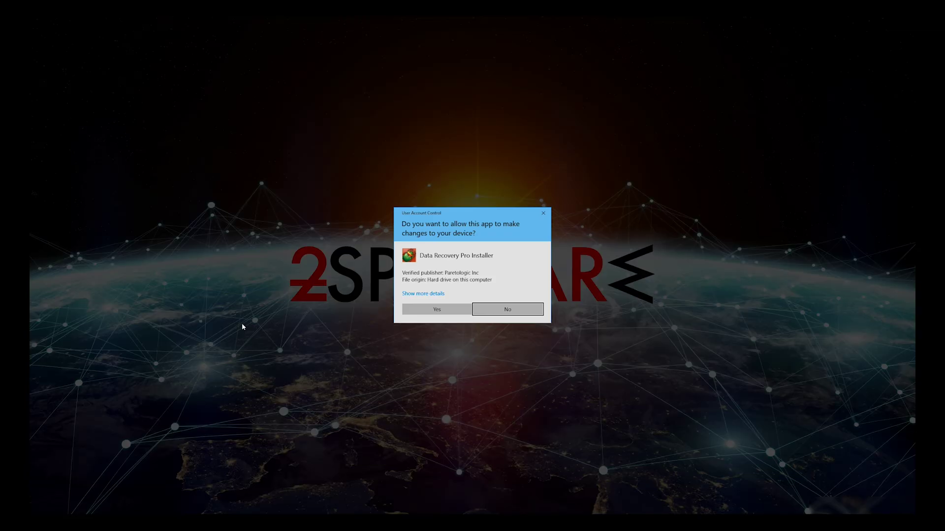
click(439, 310)
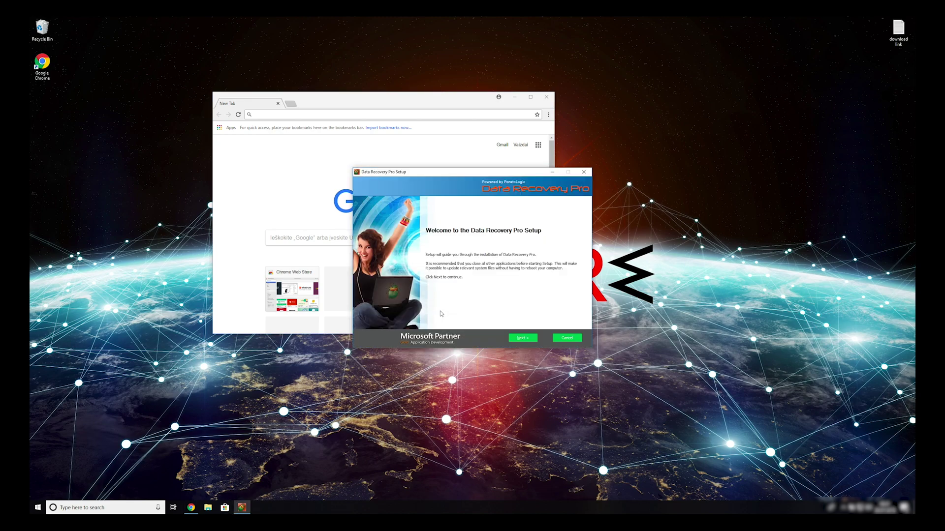
click(529, 341)
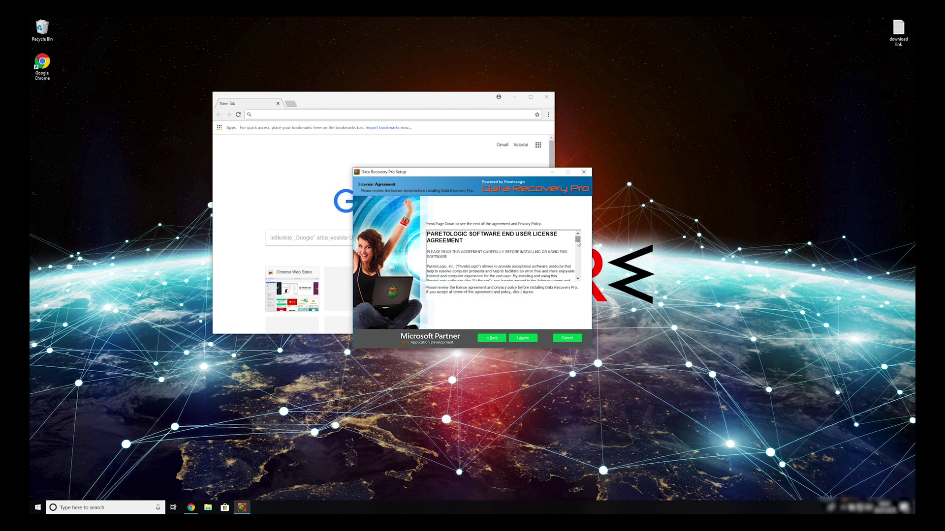
drag(577, 241, 577, 252)
click(522, 338)
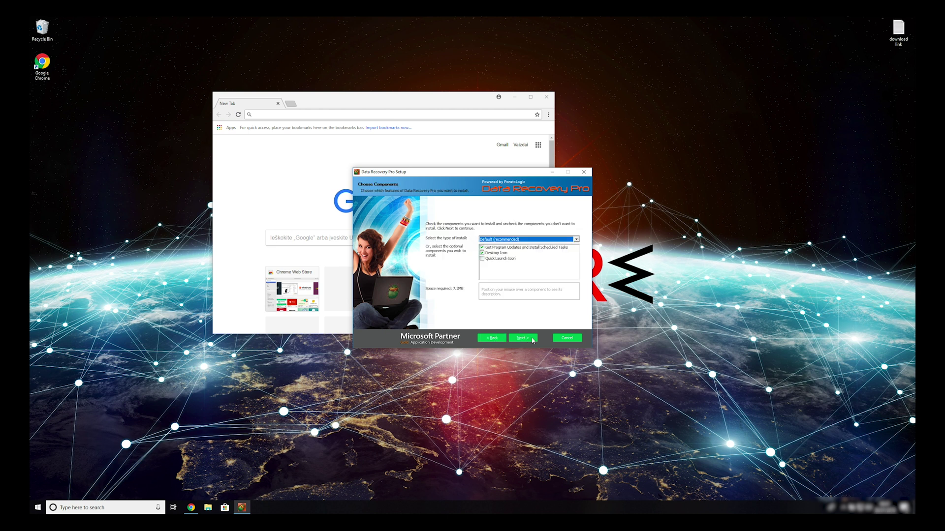
click(533, 341)
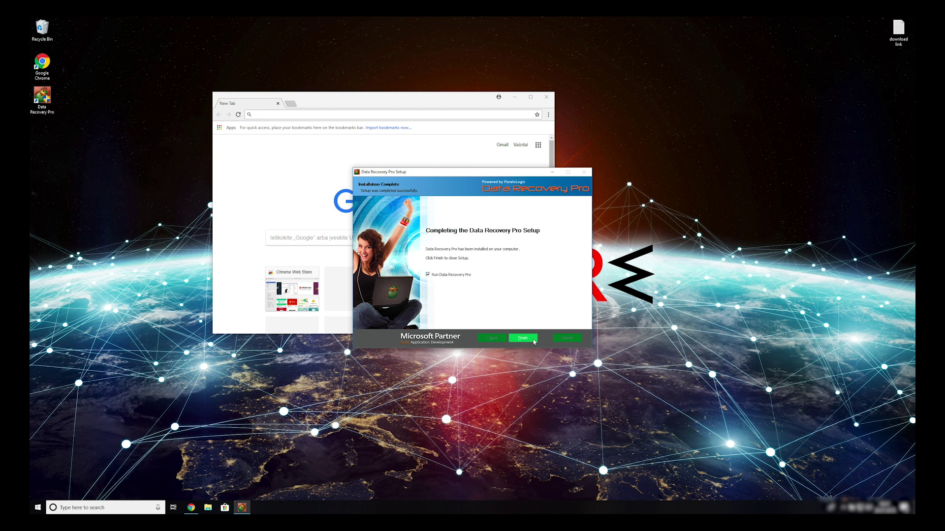
click(522, 338)
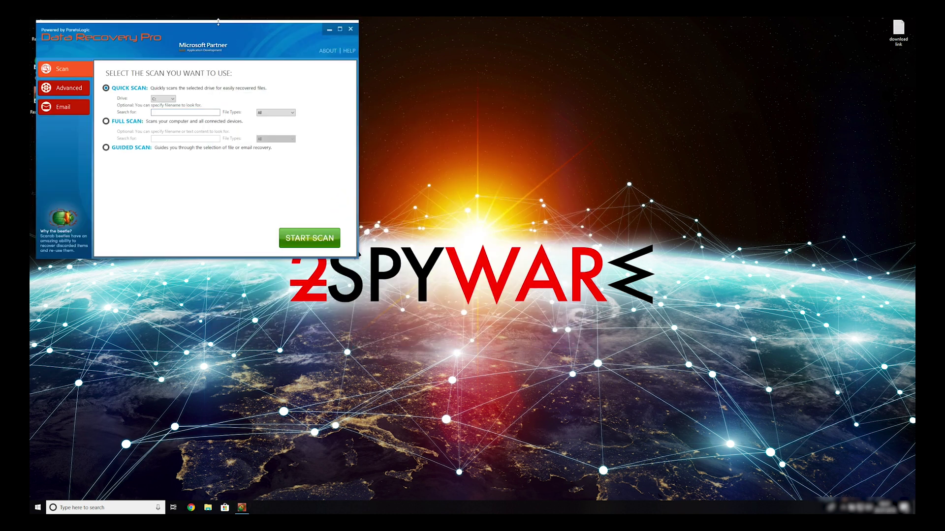
Centre the Data Recovery Pro window and start a Quick Scan of Local Disk (C:).
mouse_move(217, 22)
mouse_down()
mouse_move(552, 140)
mouse_move(500, 43)
mouse_up()
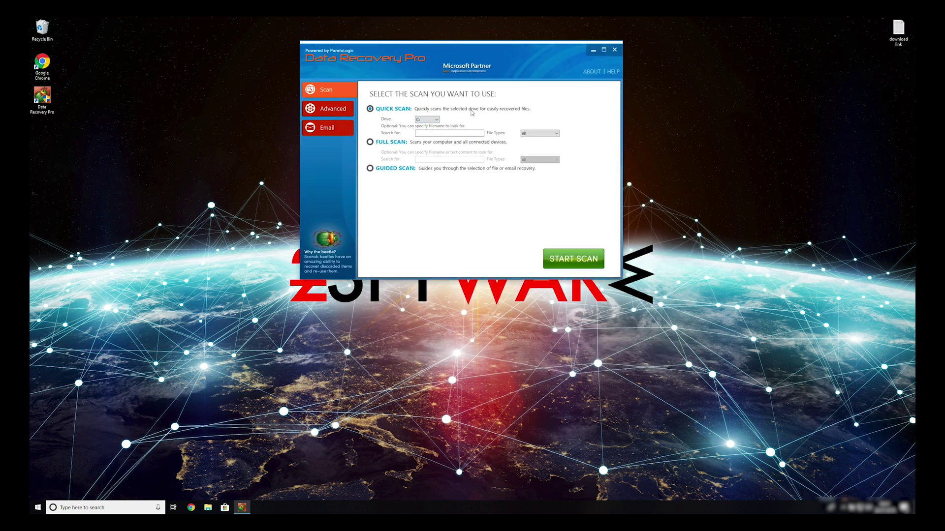
click(540, 133)
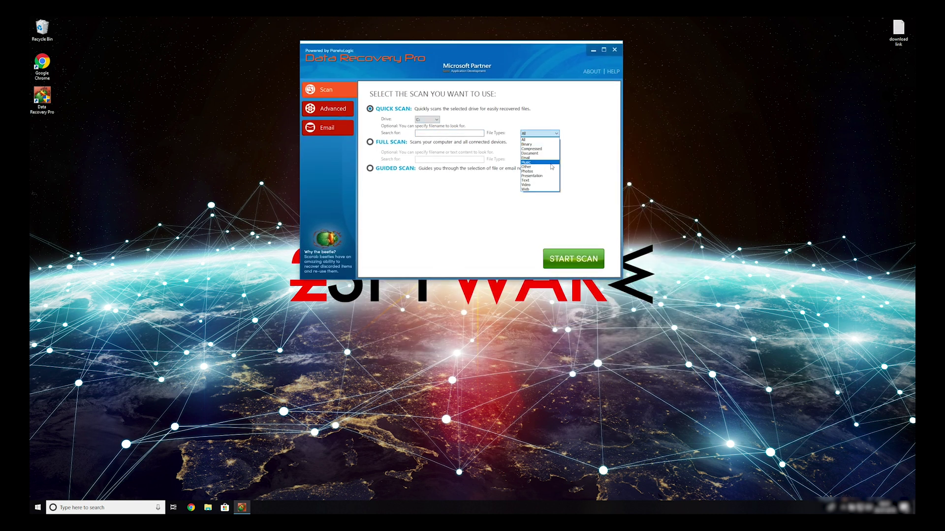
click(470, 148)
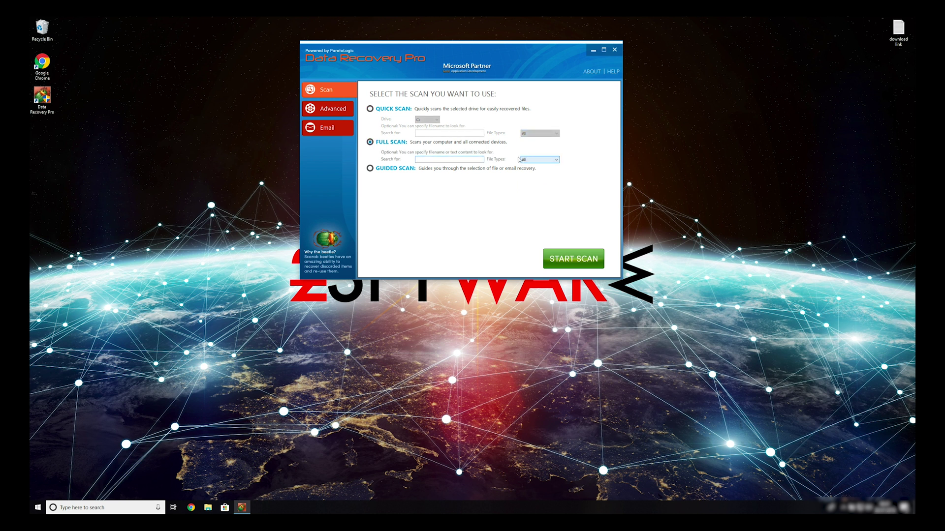
click(370, 108)
click(574, 259)
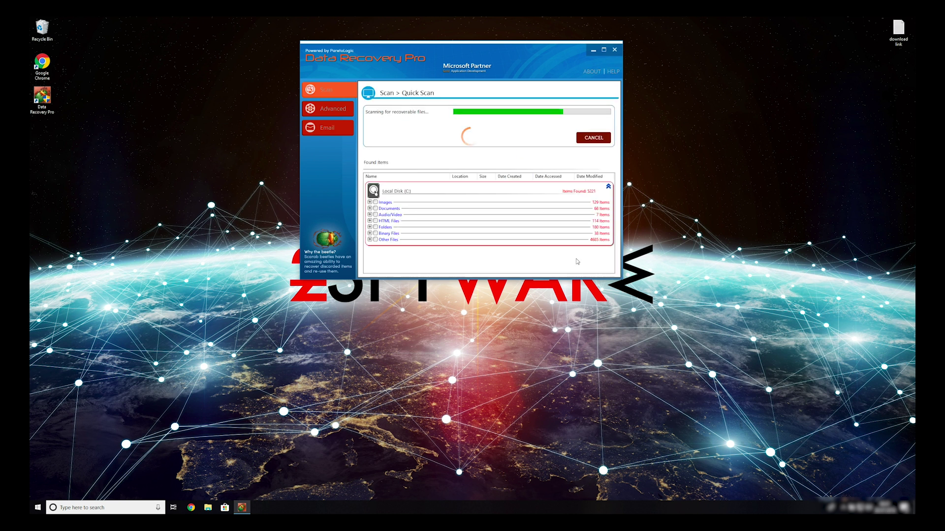